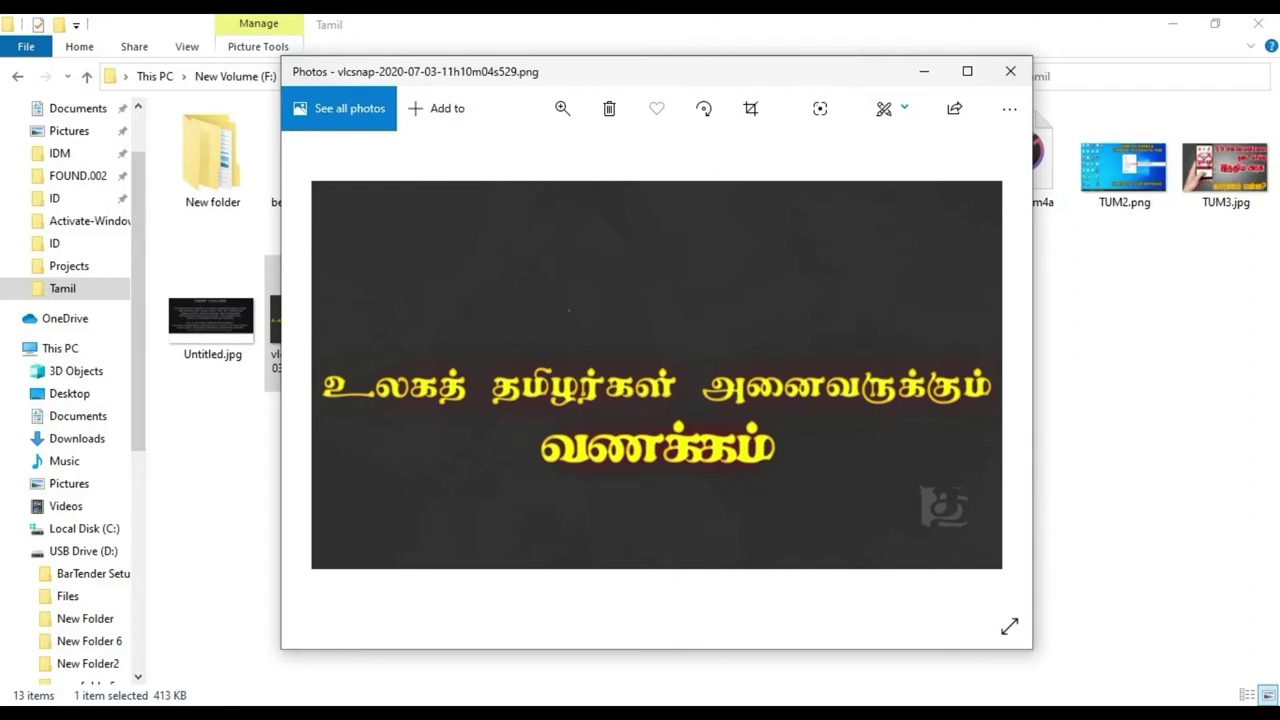
{"action": "key", "text": "ctrl+e"}
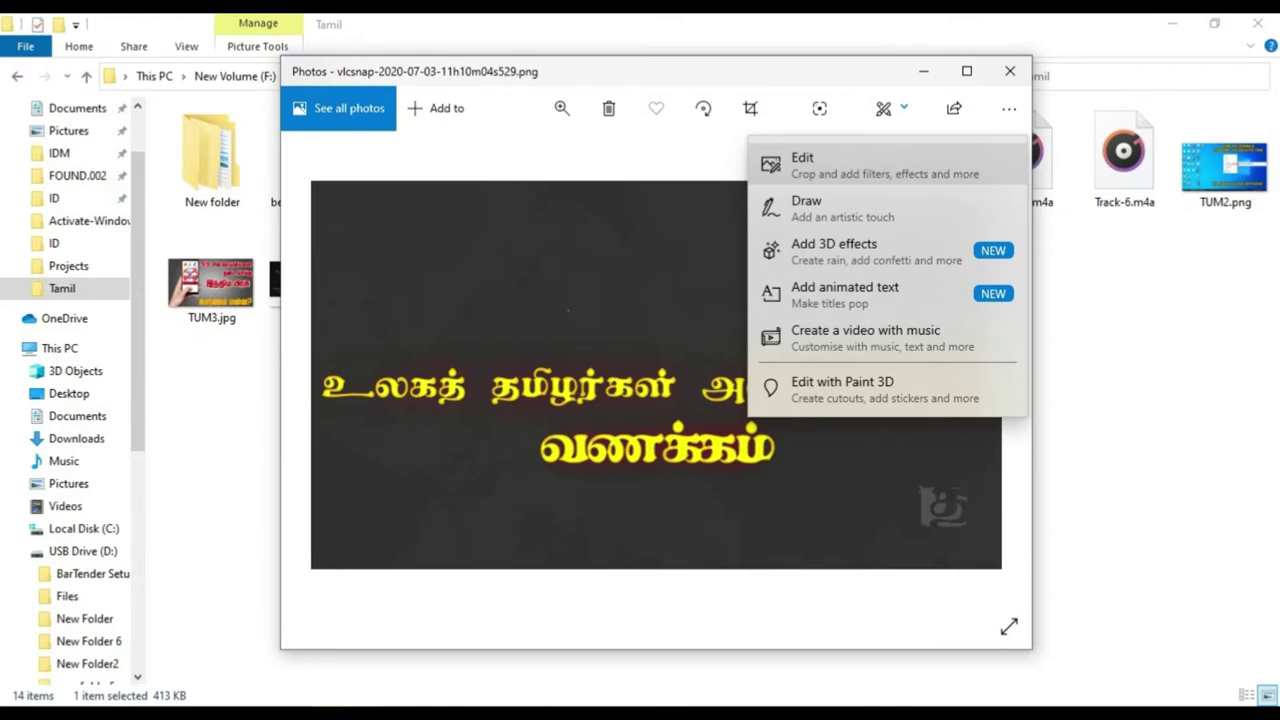
{"action": "key", "text": "Return"}
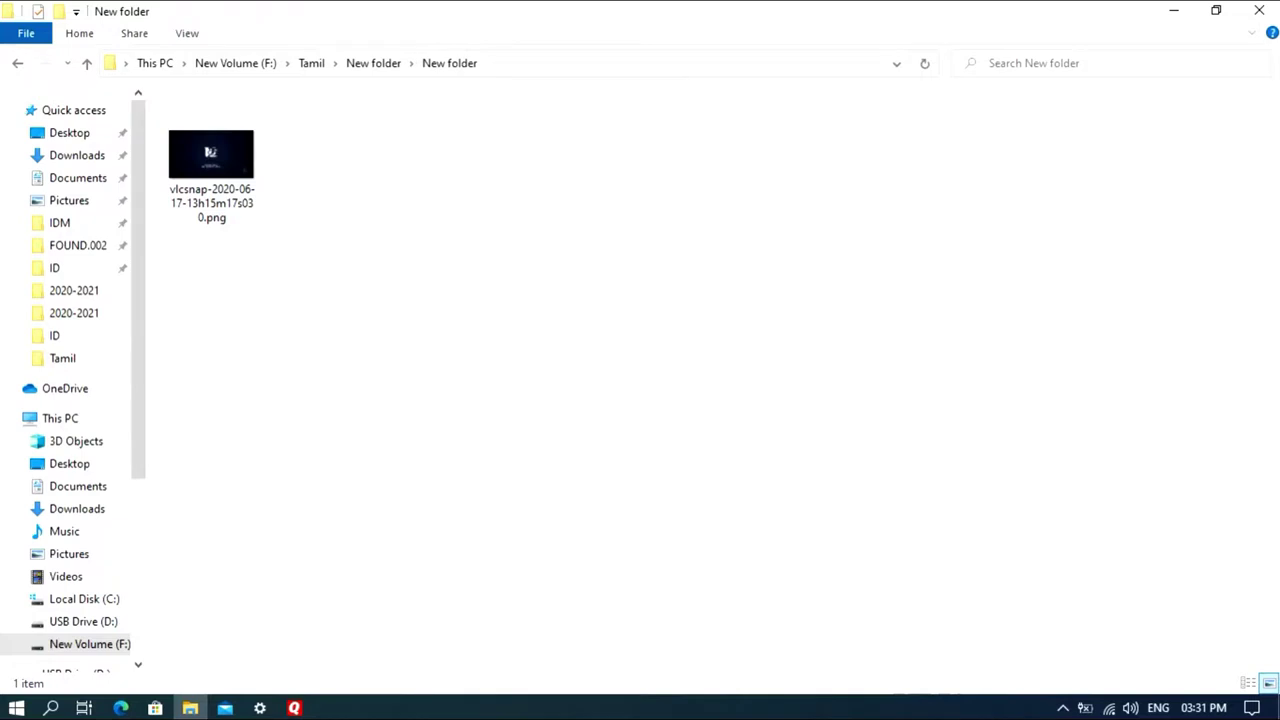
{"action": "left_click", "coordinate": [222, 196]}
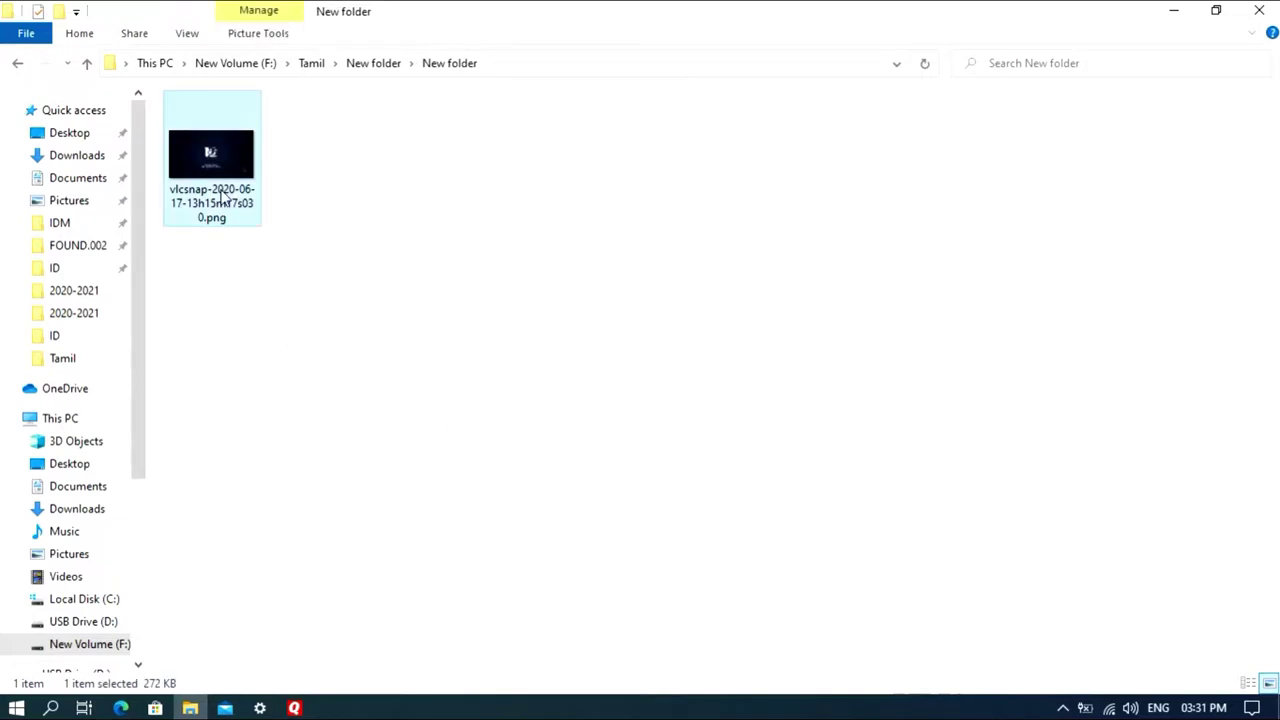
{"action": "double_click", "coordinate": [222, 196]}
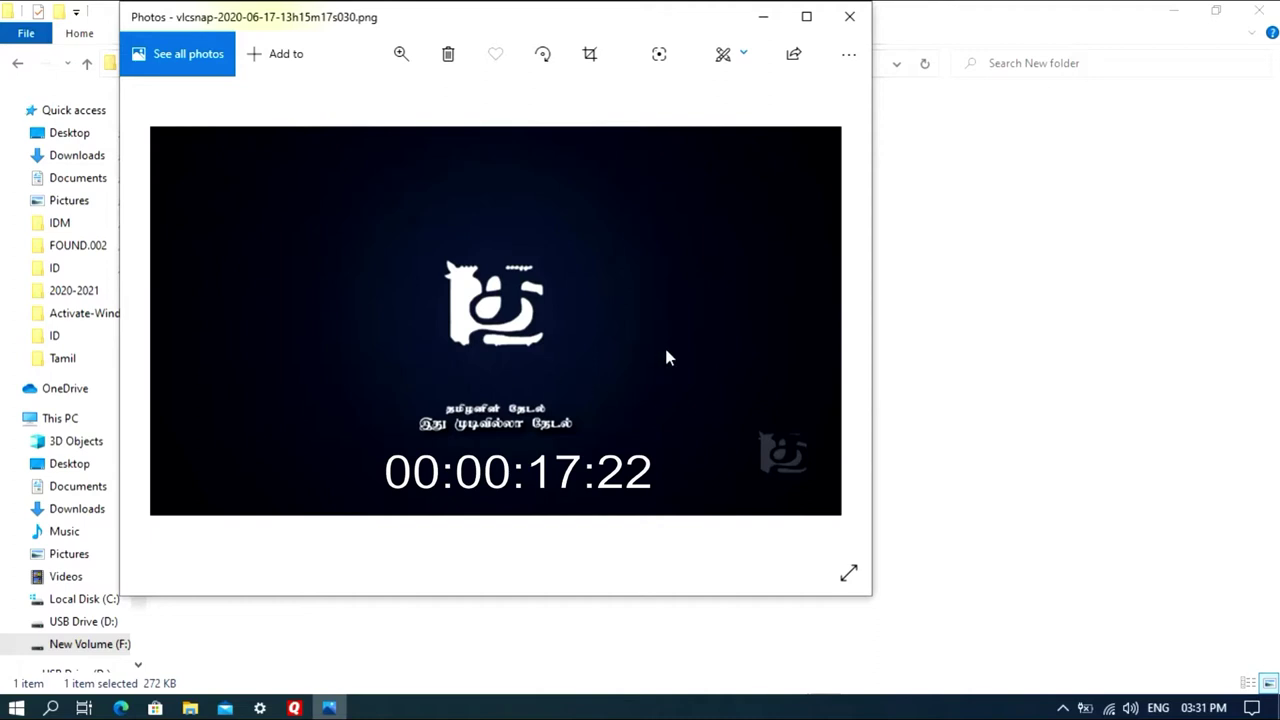
{"action": "left_click", "coordinate": [850, 56]}
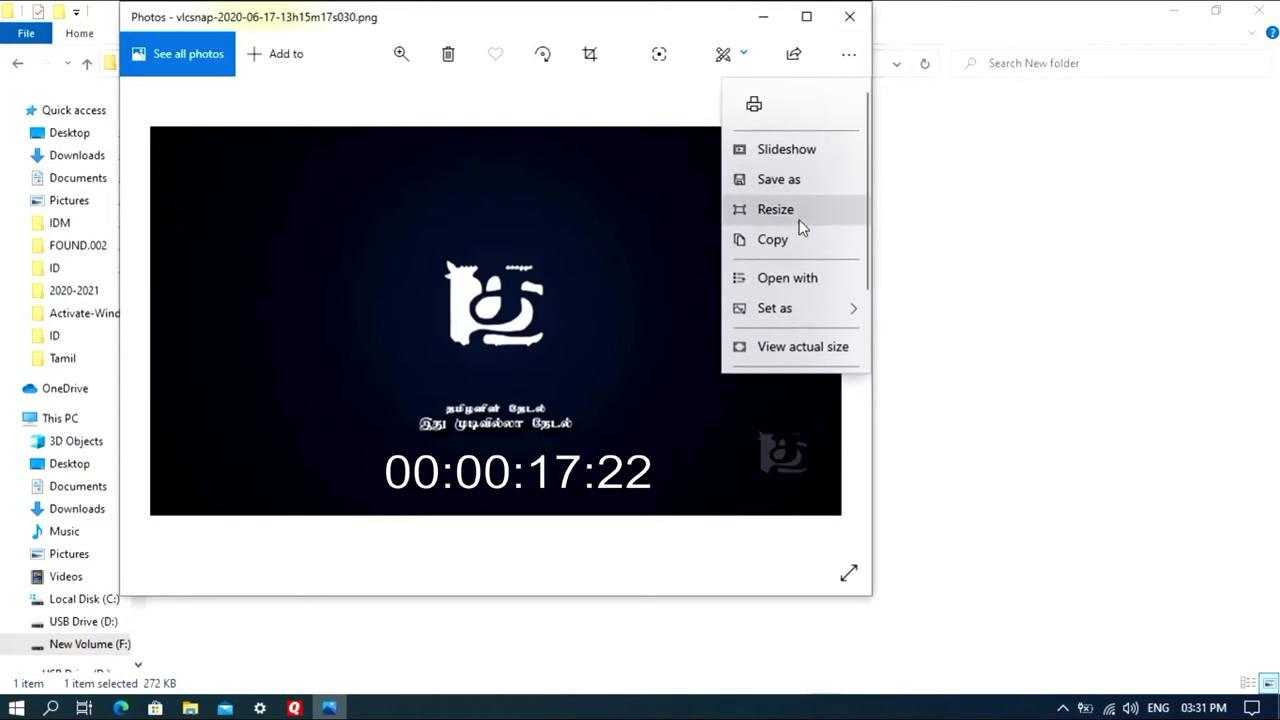
{"action": "mouse_move", "coordinate": [829, 316]}
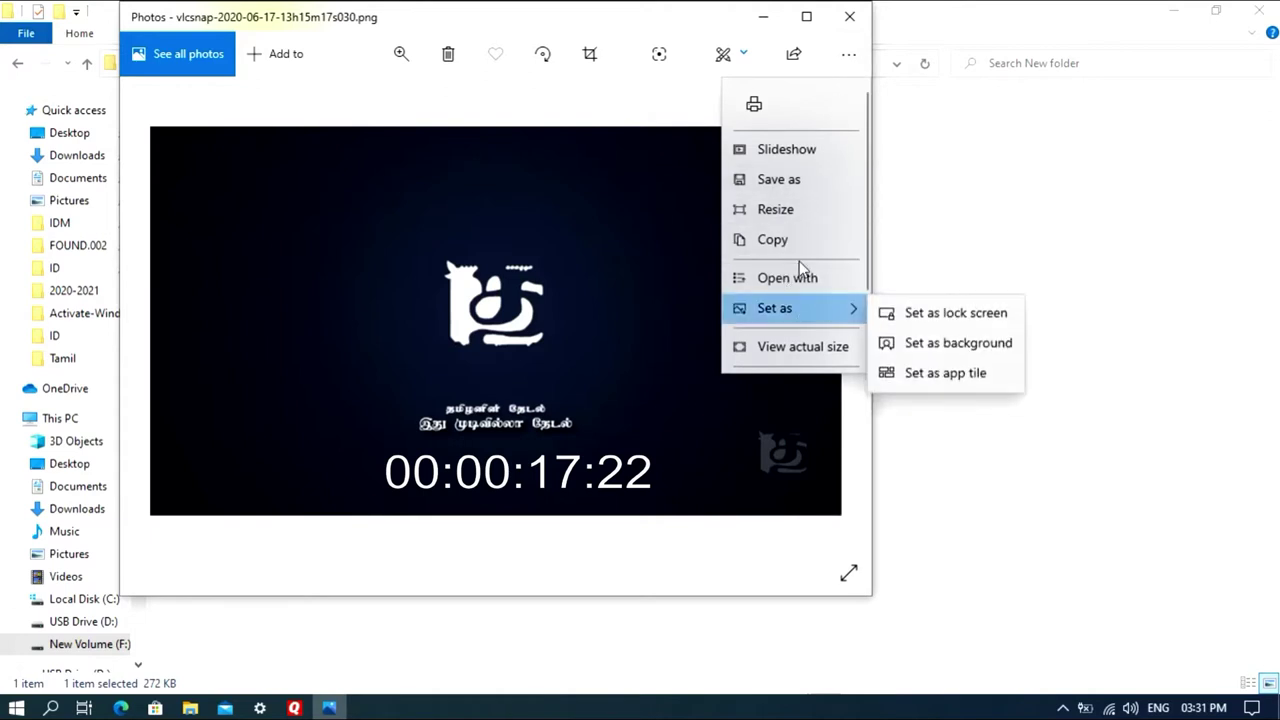
{"action": "left_click", "coordinate": [675, 102]}
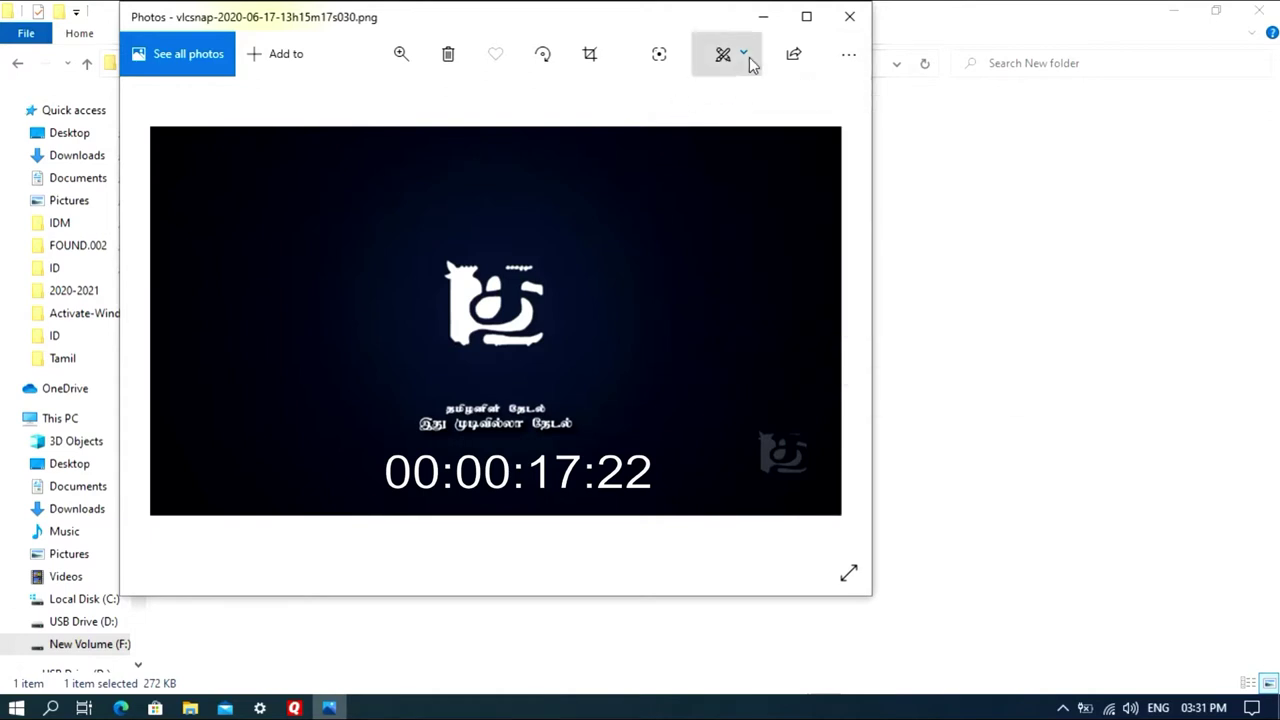
{"action": "left_click", "coordinate": [750, 62]}
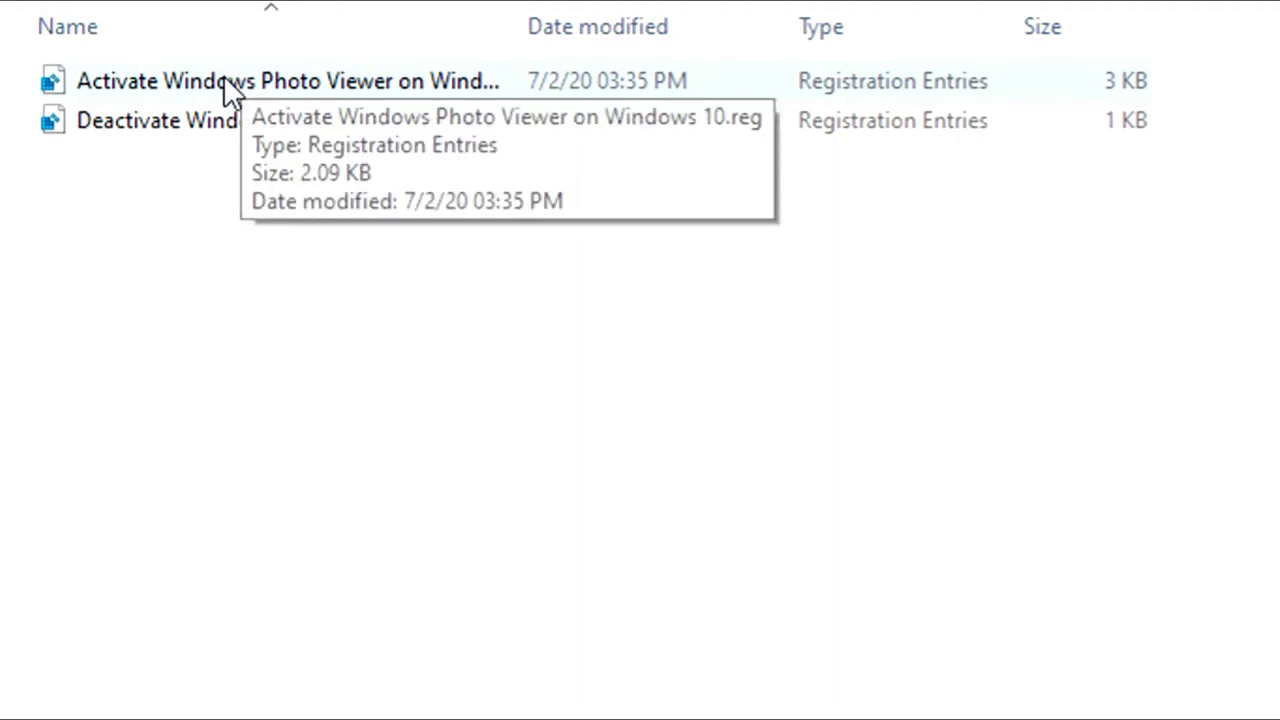
- Merge Activate Windows Photo Viewer on Windows 10.reg into the registry
{"action": "double_click", "coordinate": [358, 83]}
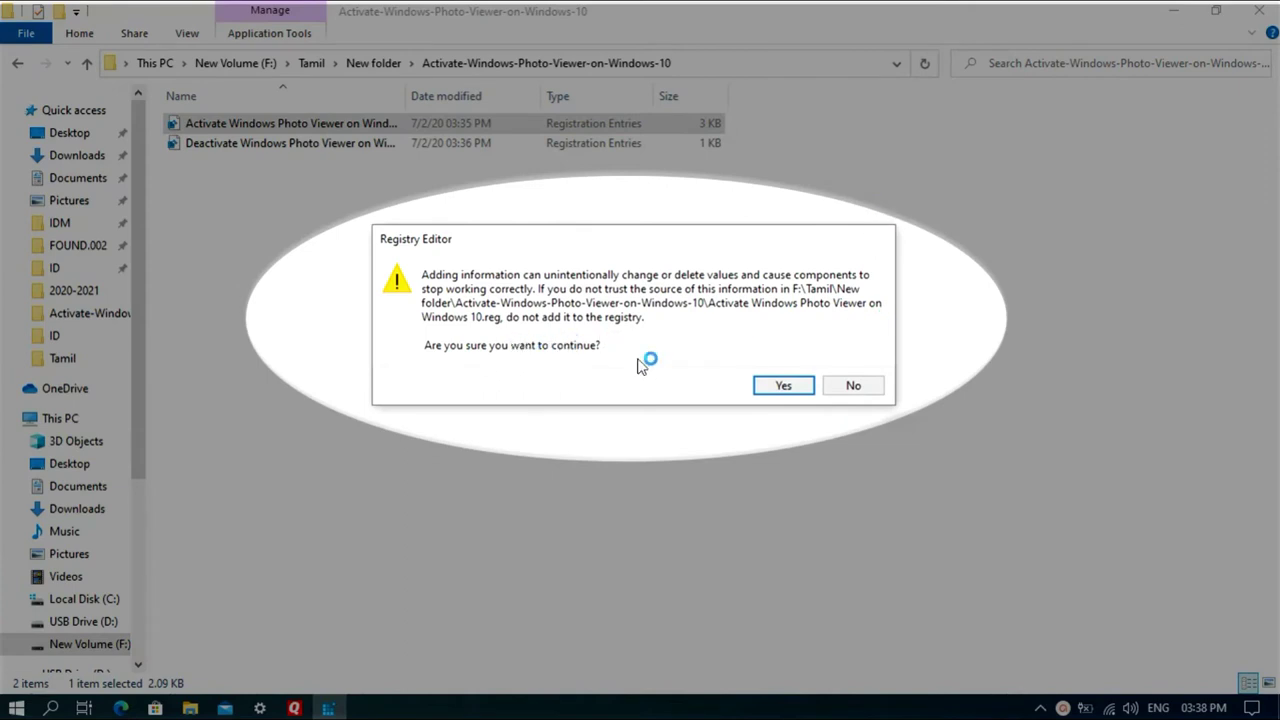
{"action": "left_click", "coordinate": [766, 388]}
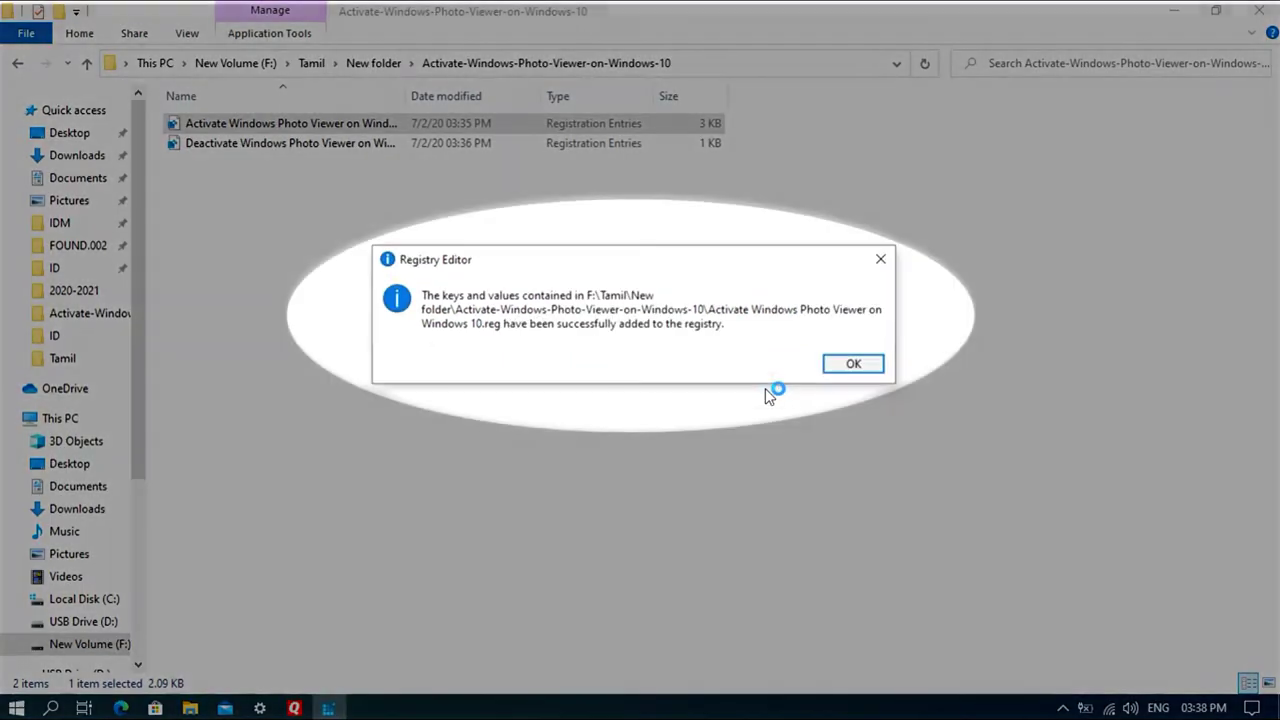
{"action": "left_click", "coordinate": [857, 366]}
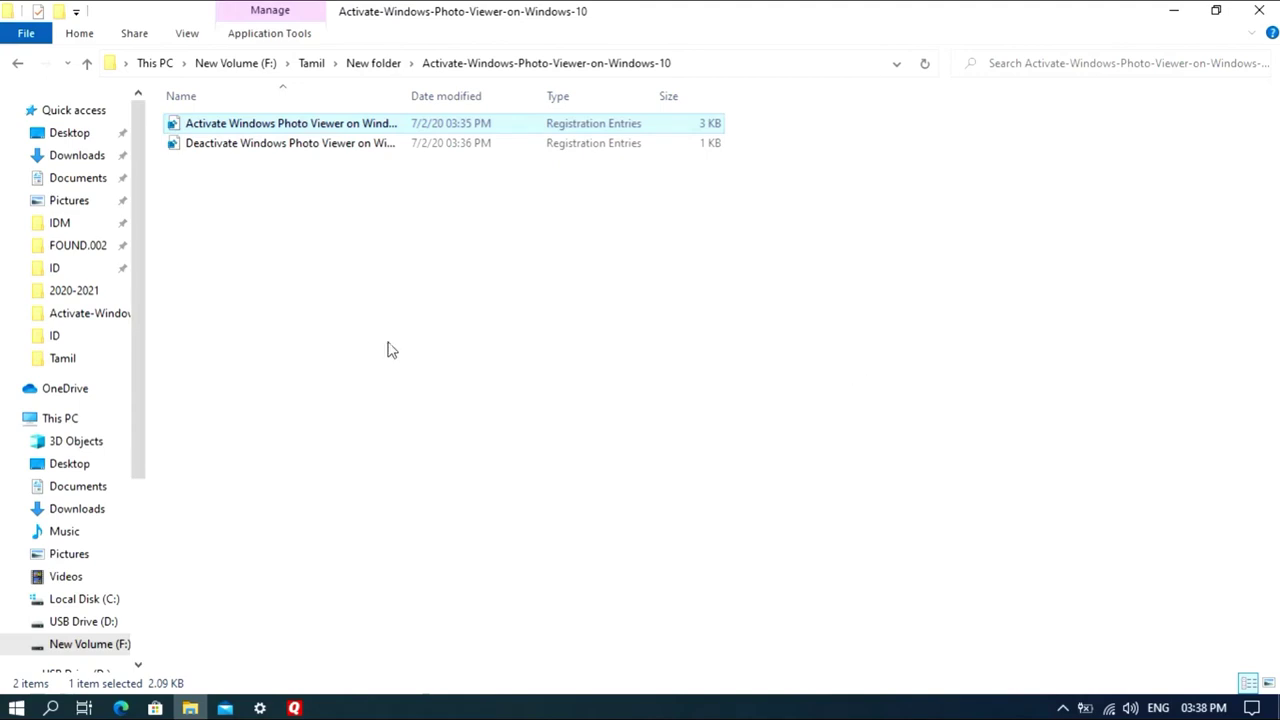
- Return to the folder with the vlcsnap PNG image and bring up the choice of another app for opening it
{"action": "left_click", "coordinate": [18, 63]}
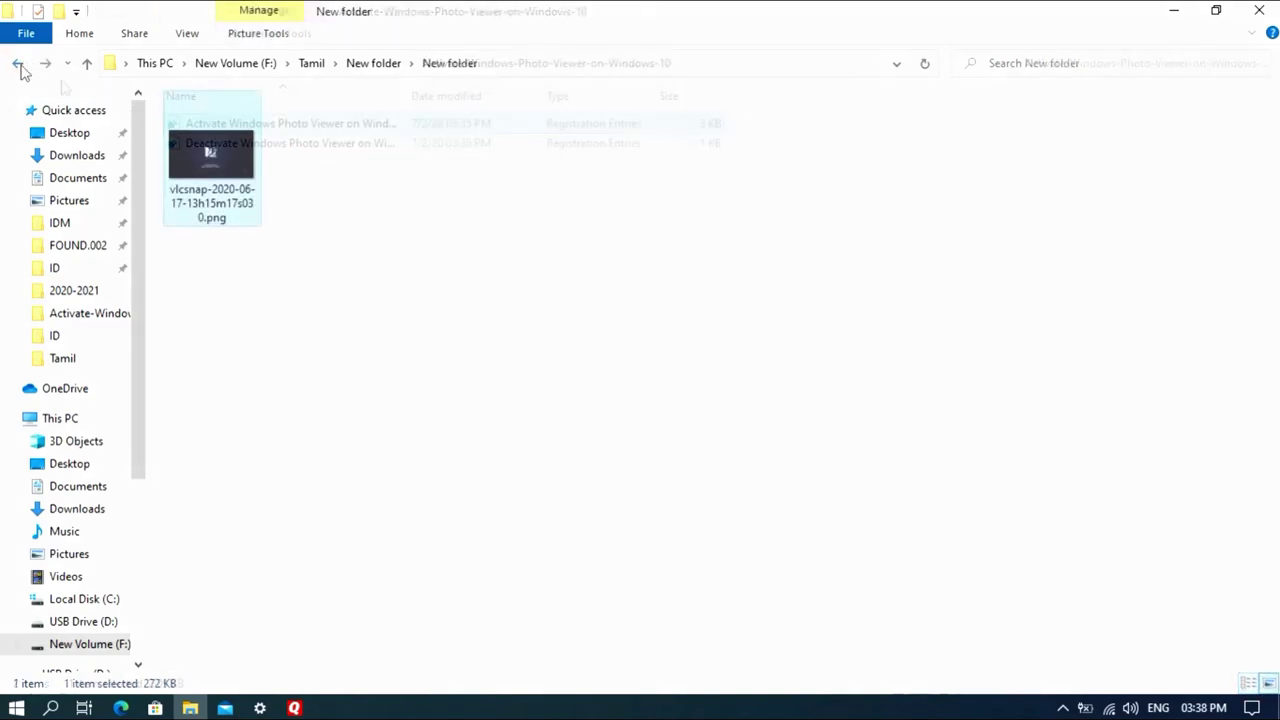
{"action": "left_click", "coordinate": [410, 352]}
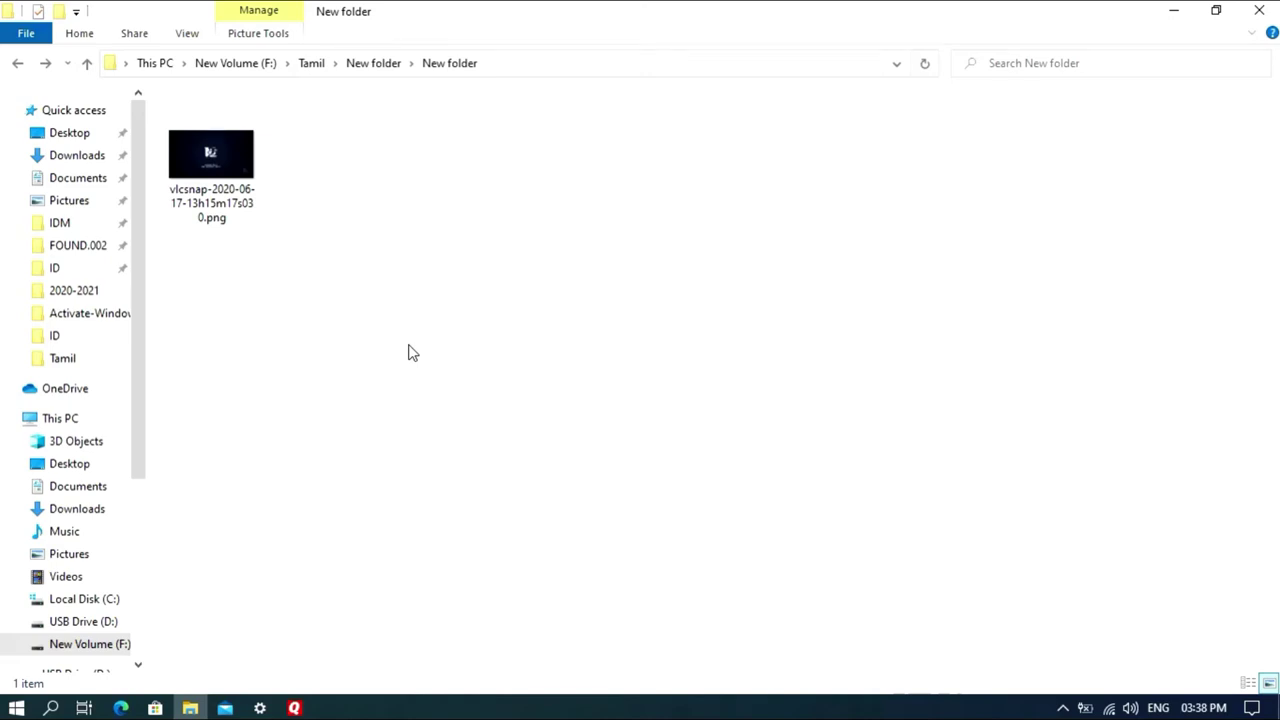
{"action": "left_click", "coordinate": [222, 178]}
{"action": "right_click", "coordinate": [222, 178]}
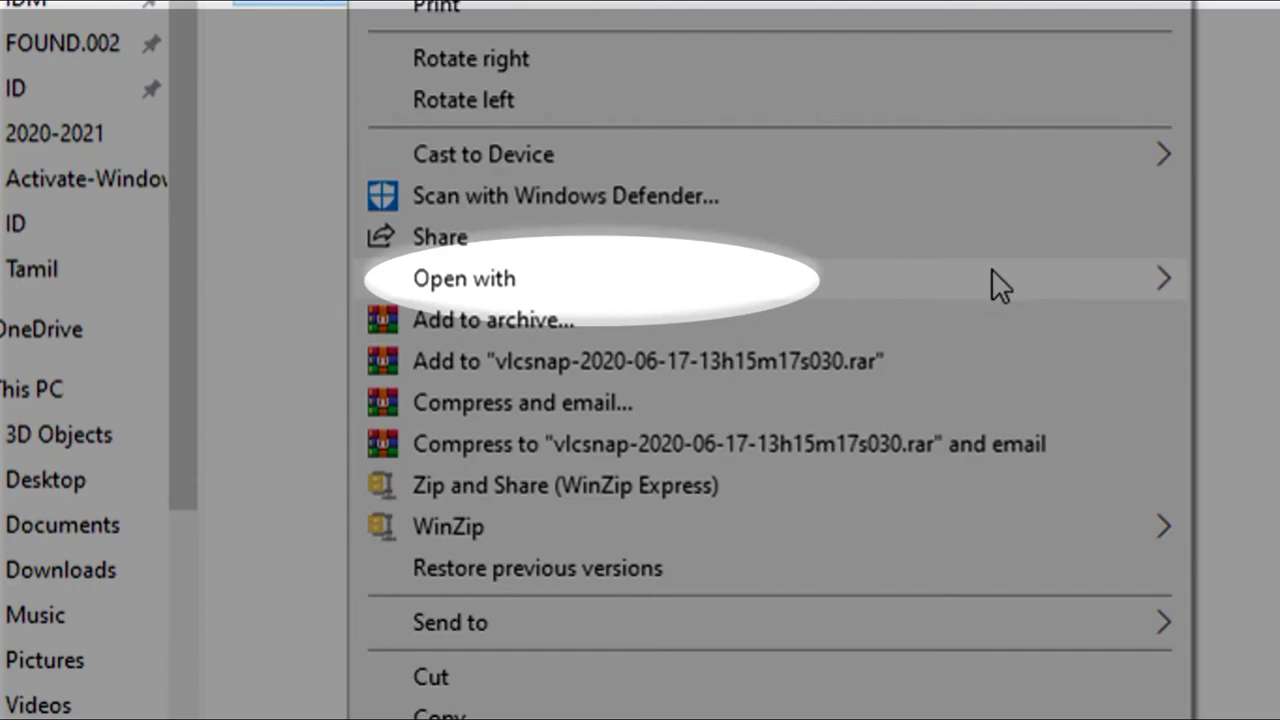
{"action": "mouse_move", "coordinate": [991, 278]}
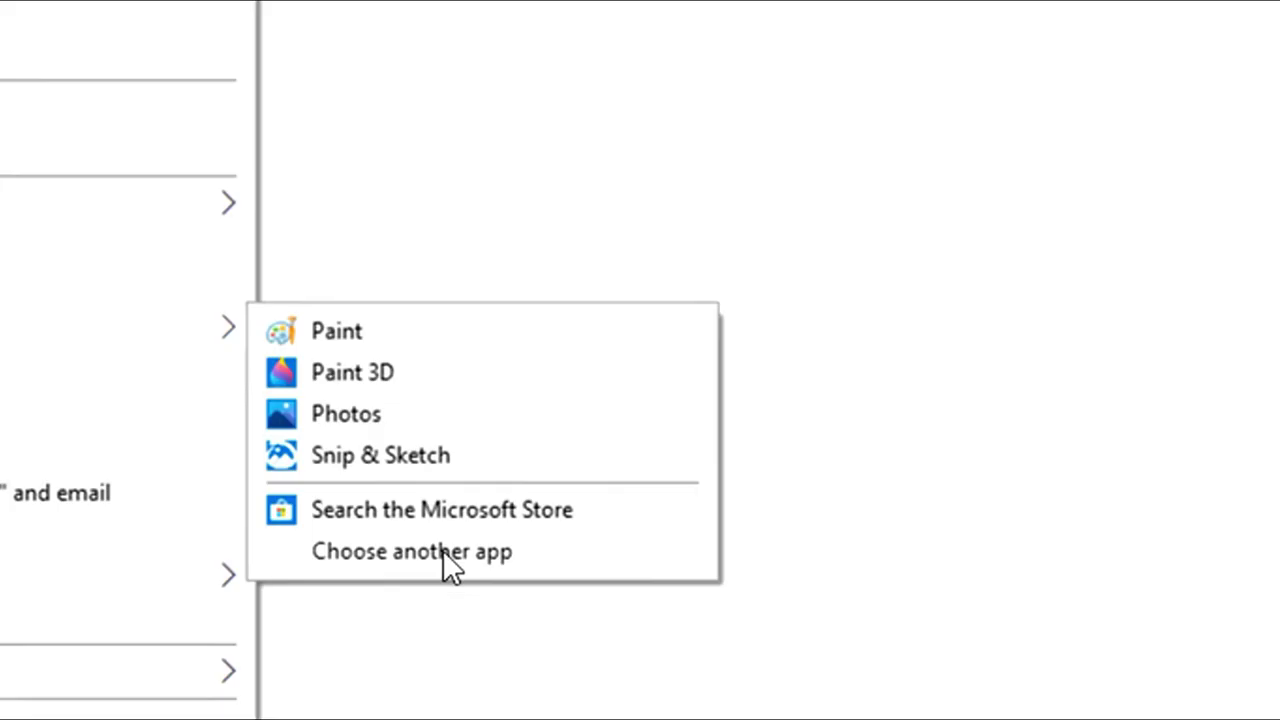
{"action": "left_click", "coordinate": [443, 550]}
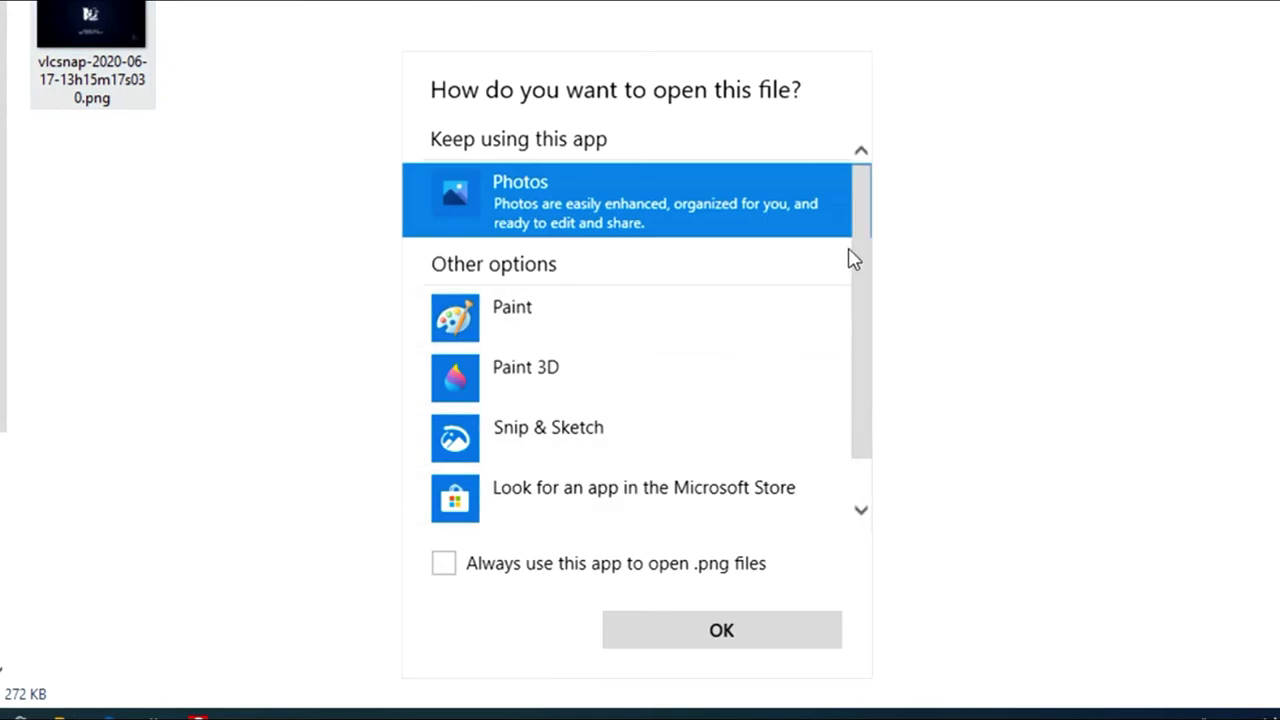
- Choose Windows Photo Viewer from the additional apps as the one always used for .png files, then close the opened image
{"action": "left_click_drag", "start_coordinate": [866, 206], "coordinate": [866, 271]}
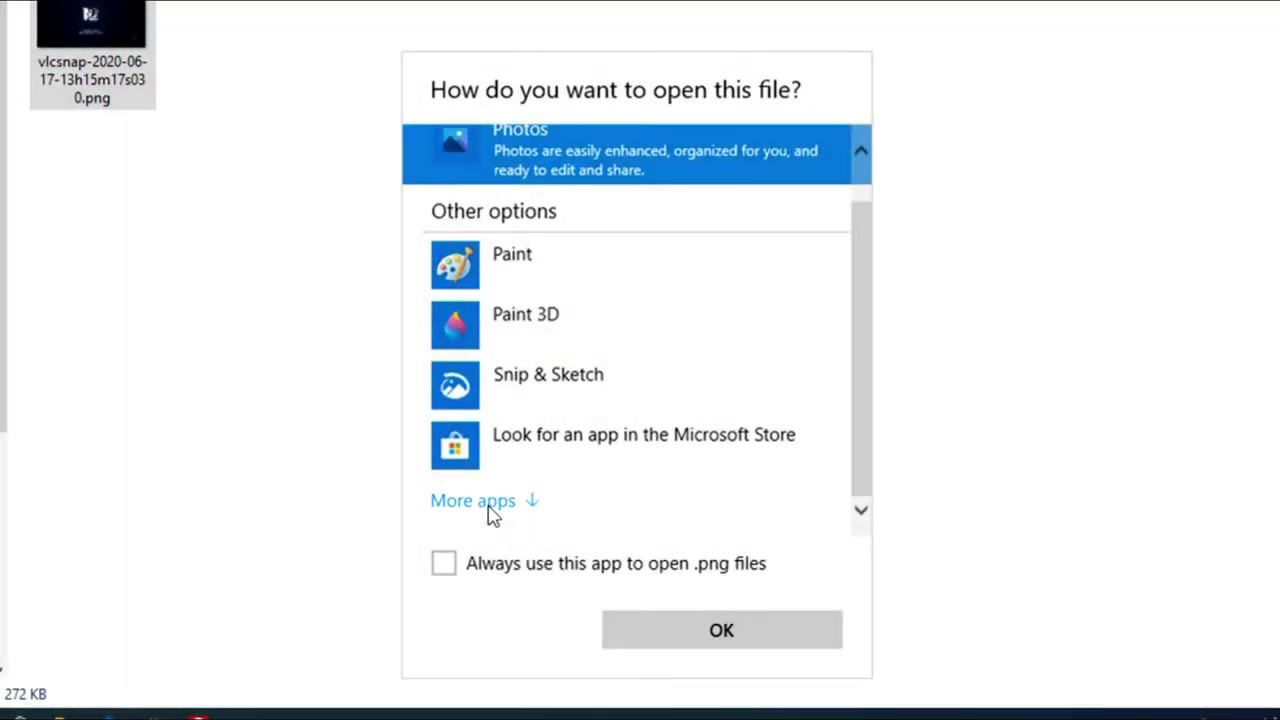
{"action": "left_click", "coordinate": [488, 505]}
{"action": "left_click_drag", "start_coordinate": [857, 277], "coordinate": [857, 417]}
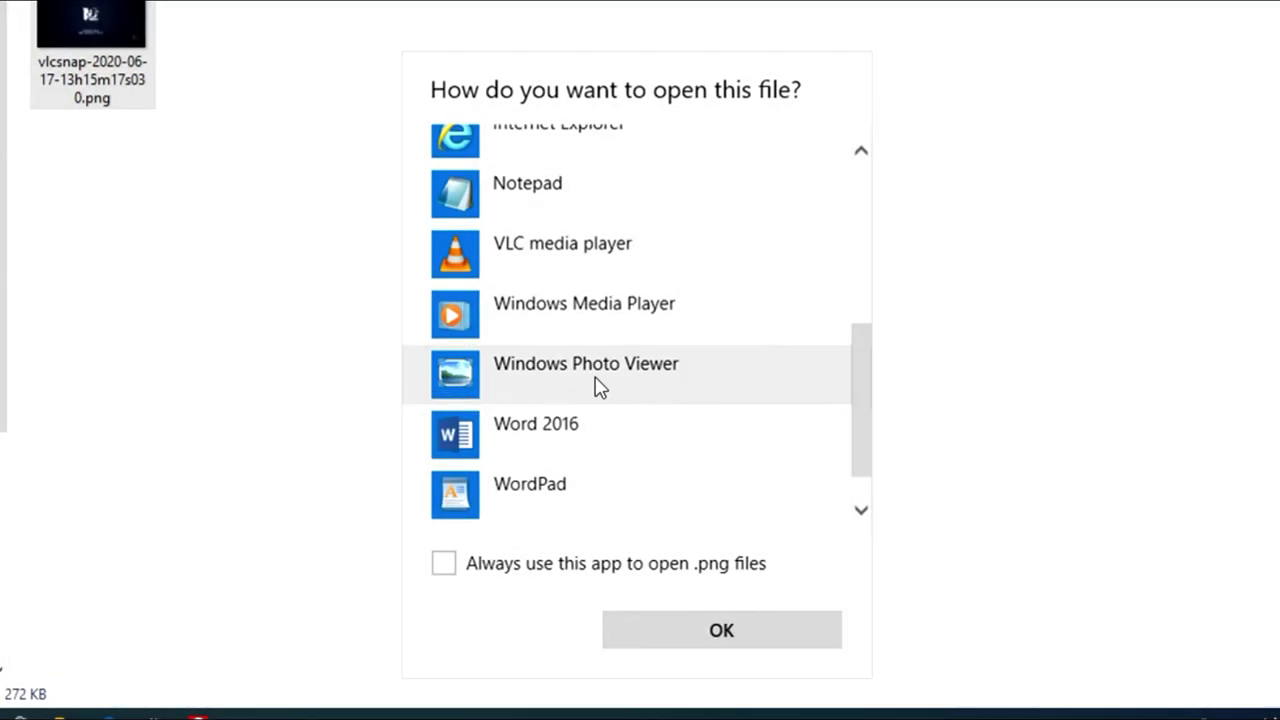
{"action": "left_click", "coordinate": [595, 378]}
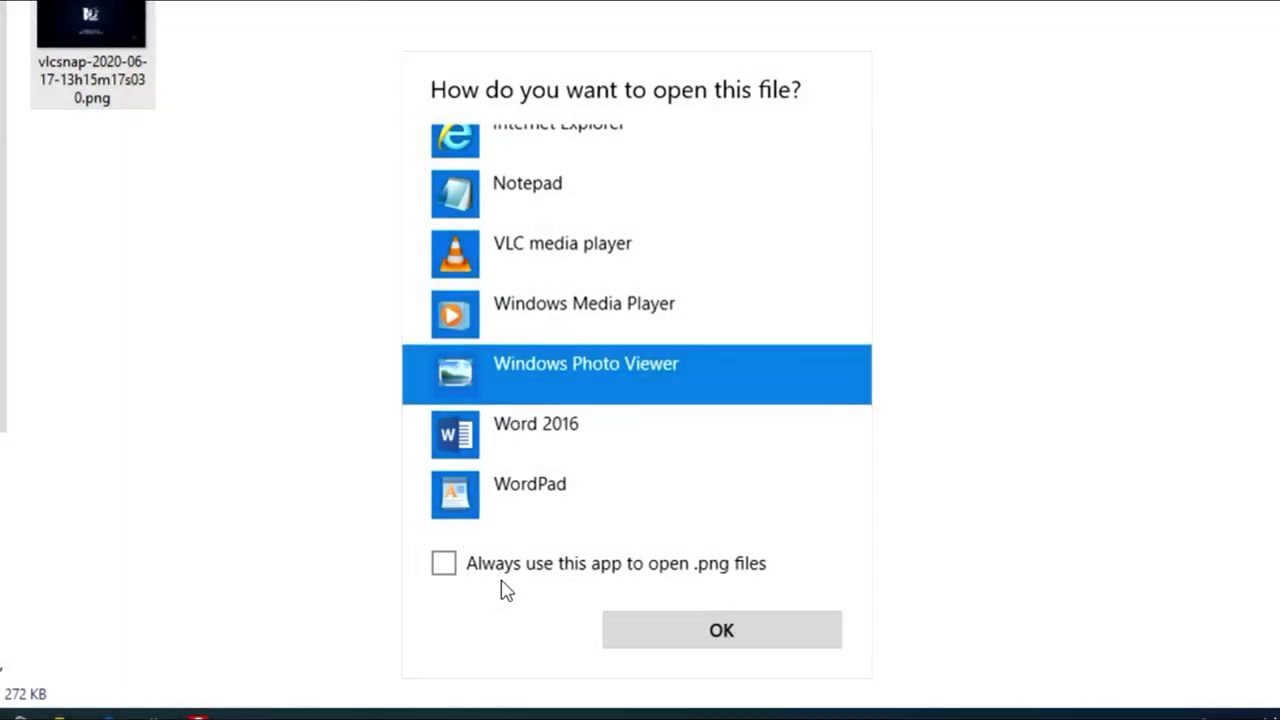
{"action": "left_click", "coordinate": [442, 566]}
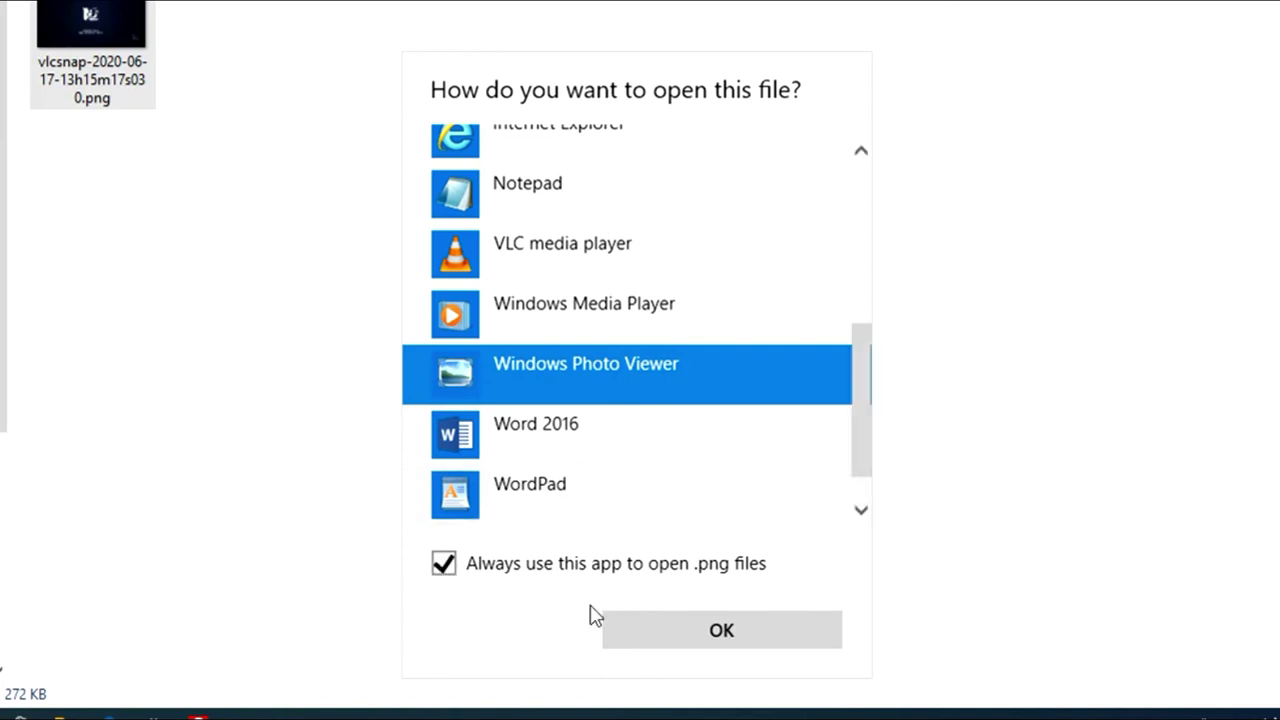
{"action": "left_click", "coordinate": [687, 638]}
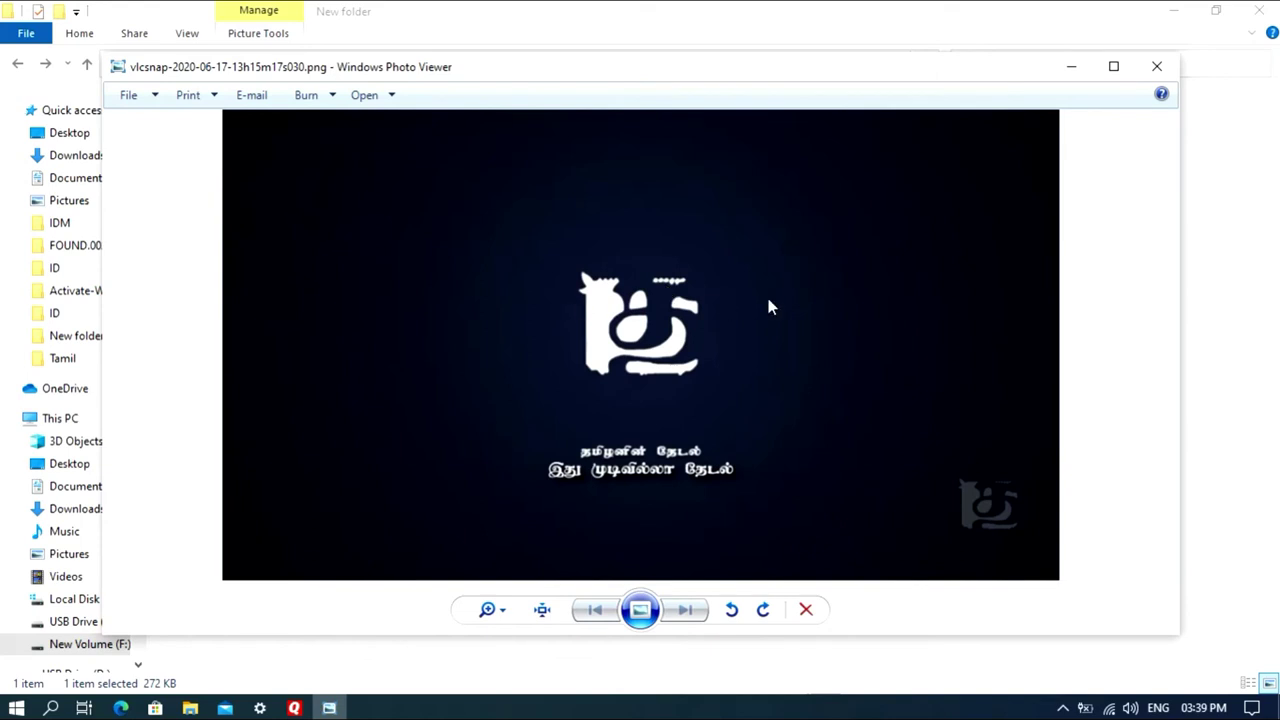
{"action": "left_click", "coordinate": [1157, 66]}
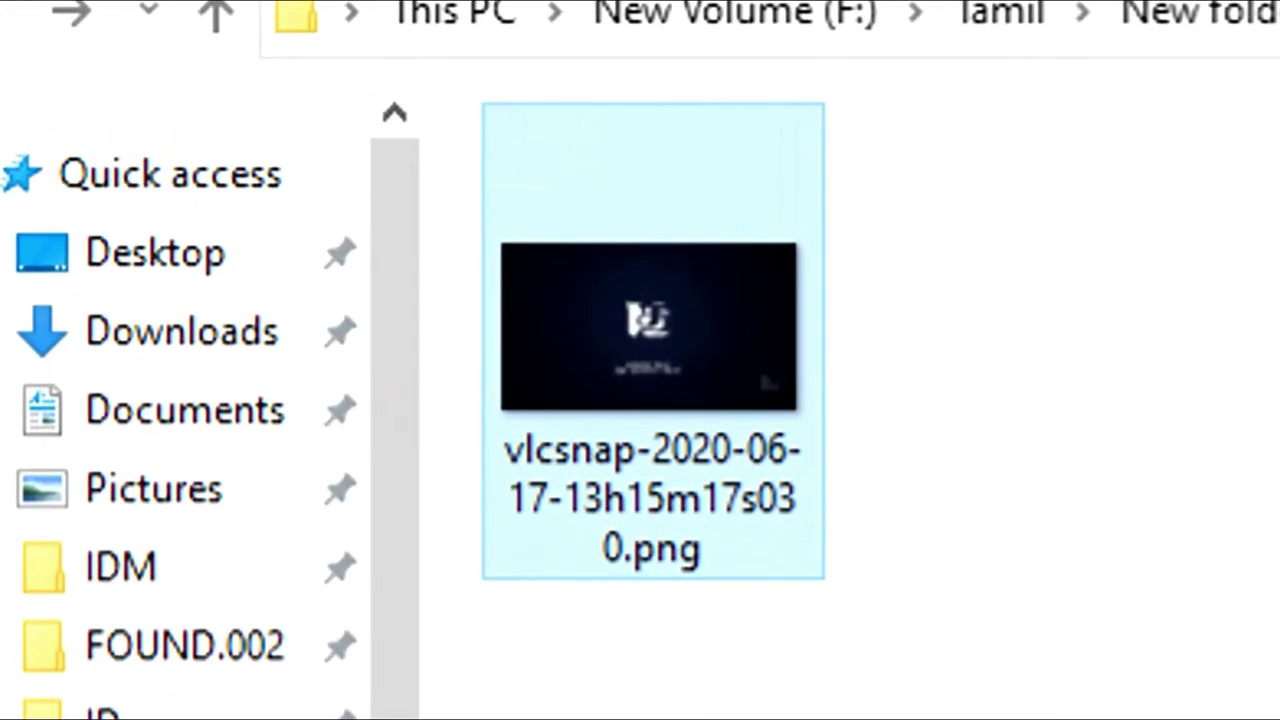
- Bring up the choice of another app for opening TUM1.jpg and expand the list to more apps
{"action": "mouse_move", "coordinate": [703, 513]}
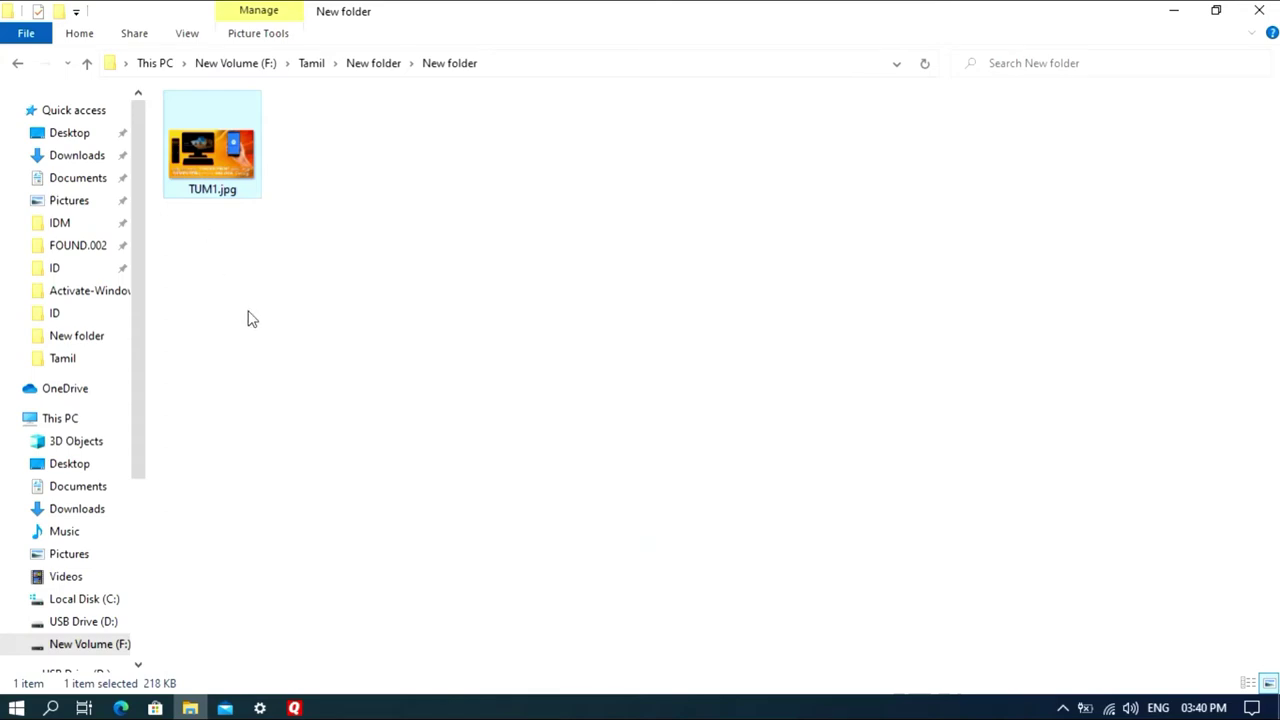
{"action": "left_click", "coordinate": [229, 236]}
{"action": "mouse_move", "coordinate": [240, 175]}
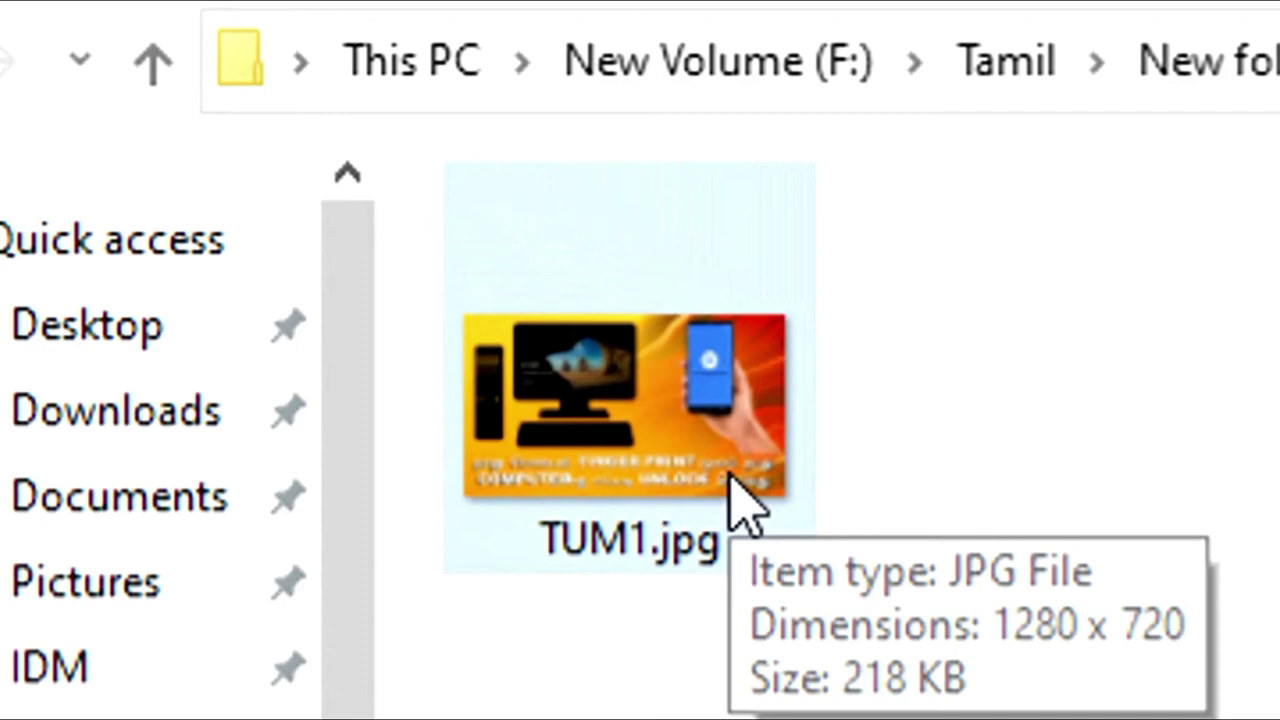
{"action": "right_click", "coordinate": [738, 505]}
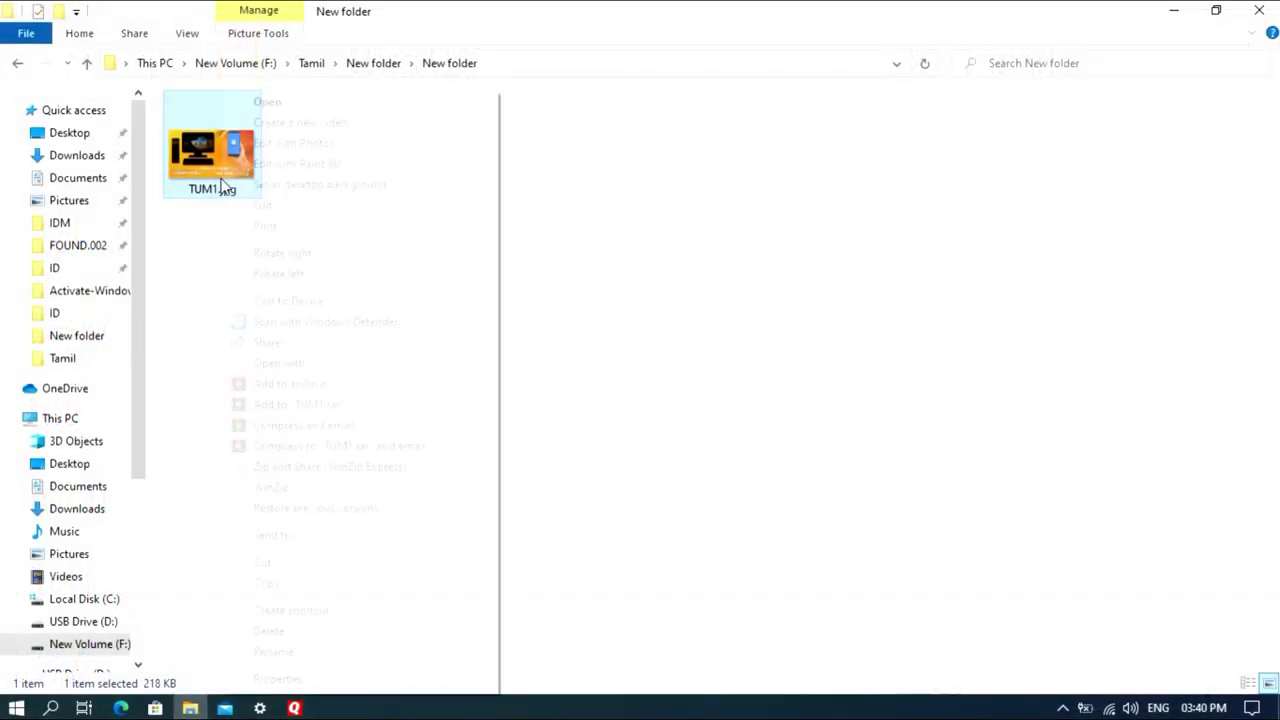
{"action": "mouse_move", "coordinate": [1079, 719]}
{"action": "left_click", "coordinate": [1137, 595]}
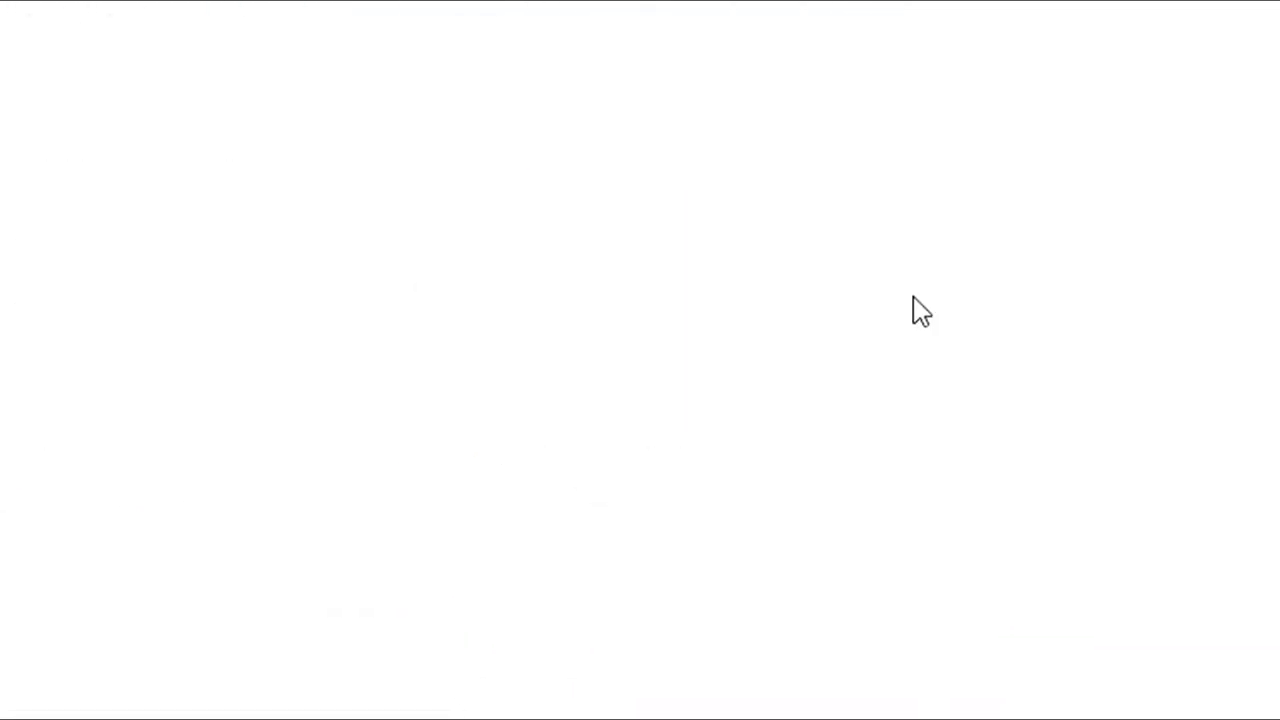
{"action": "scroll", "coordinate": [730, 425], "scroll_direction": "down", "scroll_amount": 1}
{"action": "left_click", "coordinate": [523, 523]}
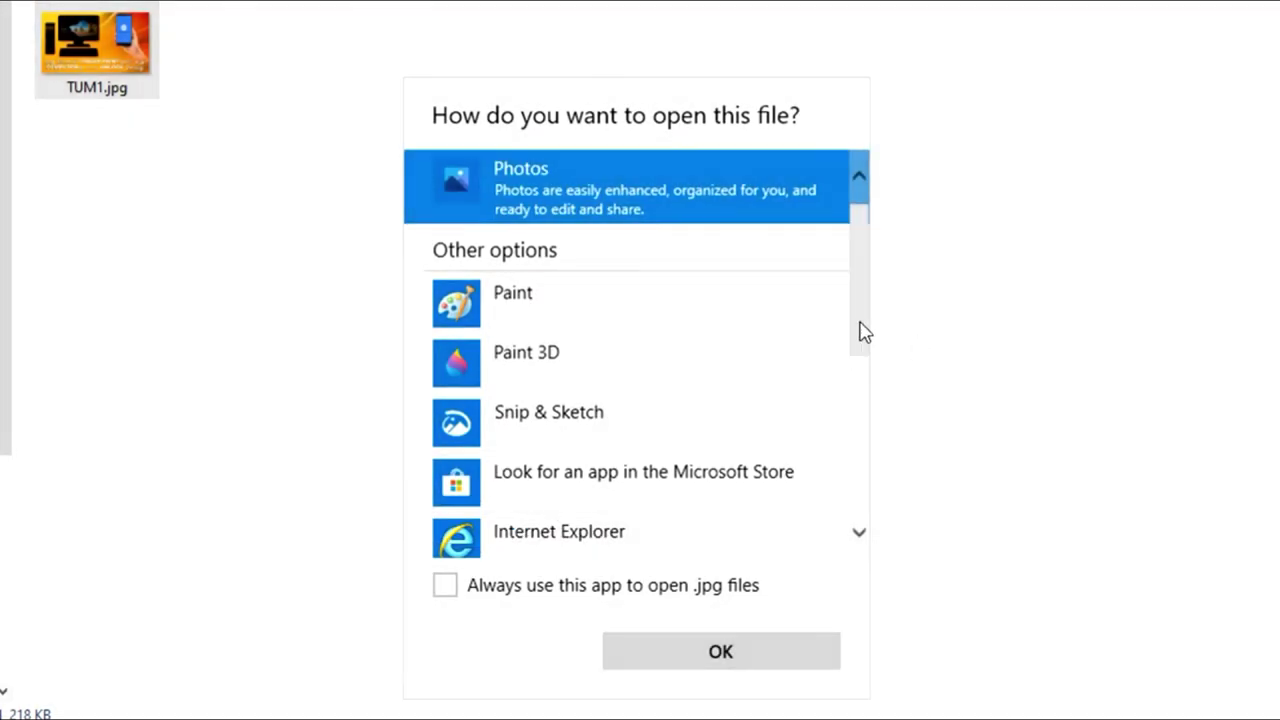
- Set Windows Photo Viewer as the app always used to open .jpg files
{"action": "left_click_drag", "start_coordinate": [860, 331], "coordinate": [860, 480]}
{"action": "left_click", "coordinate": [628, 392]}
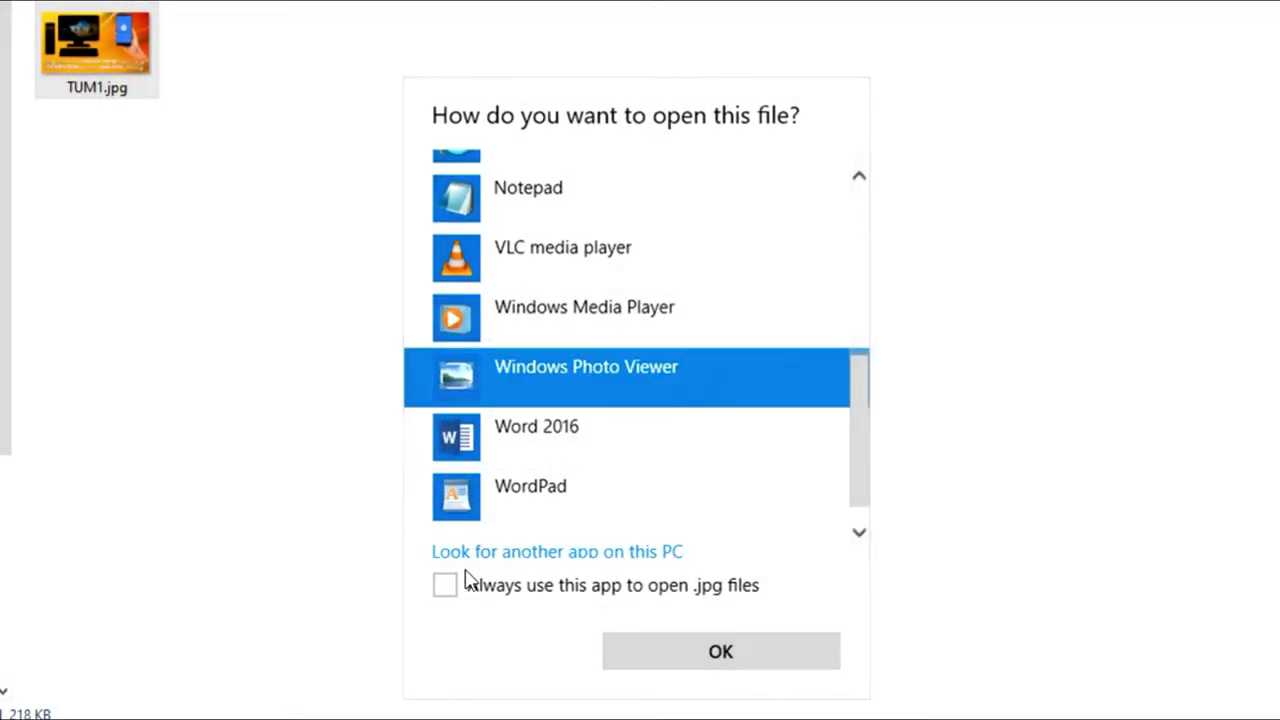
{"action": "left_click", "coordinate": [445, 586]}
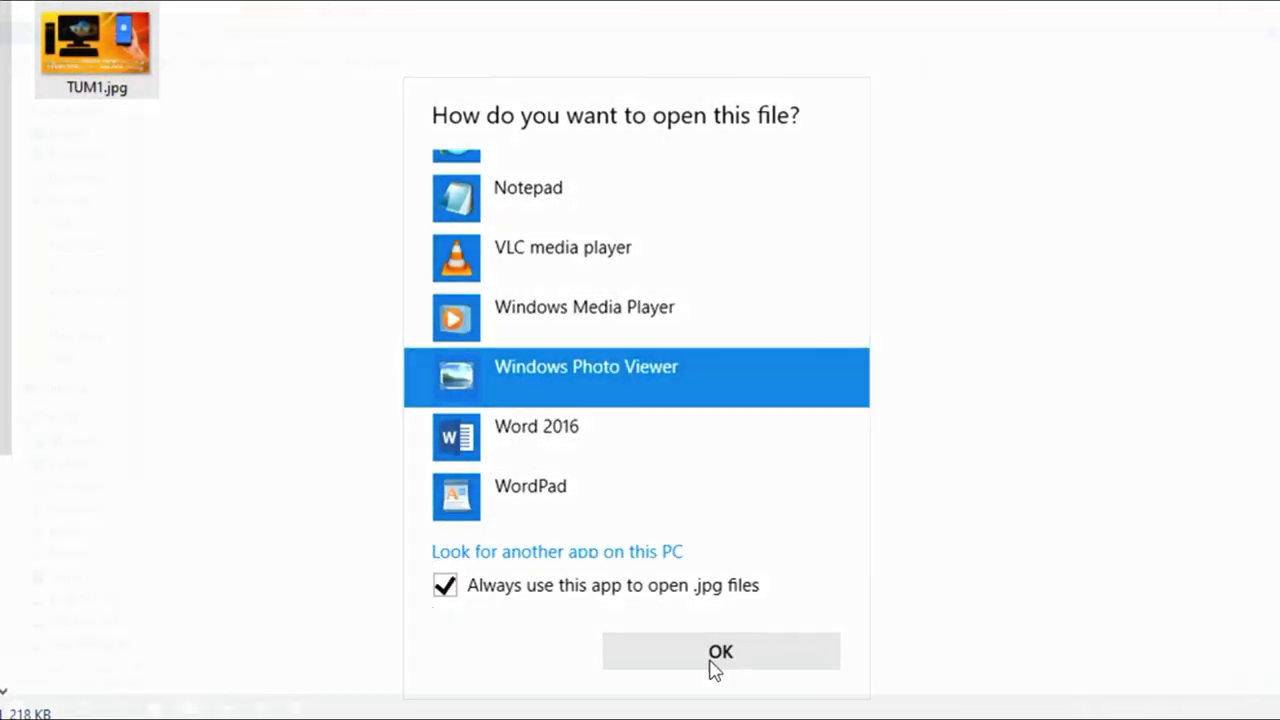
{"action": "left_click", "coordinate": [712, 660]}
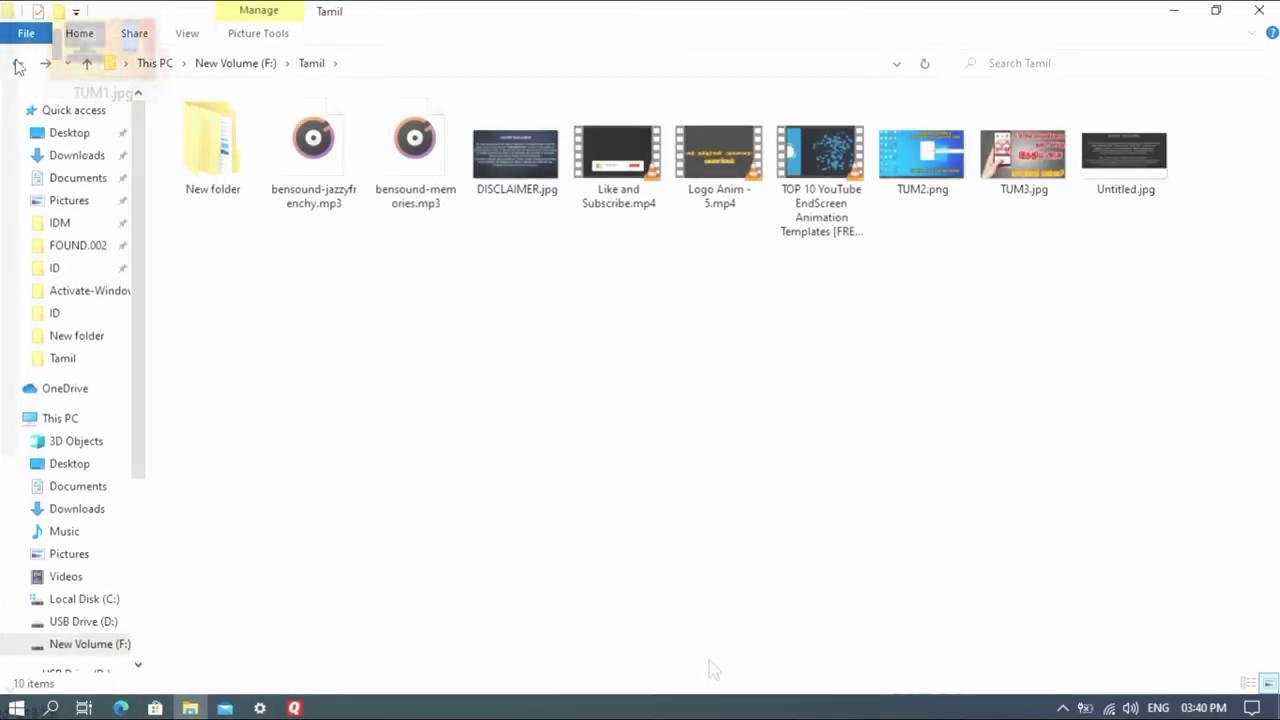
- Open TUM2.png from the Tamil folder to check which viewer it uses, then close it
{"action": "double_click", "coordinate": [951, 155]}
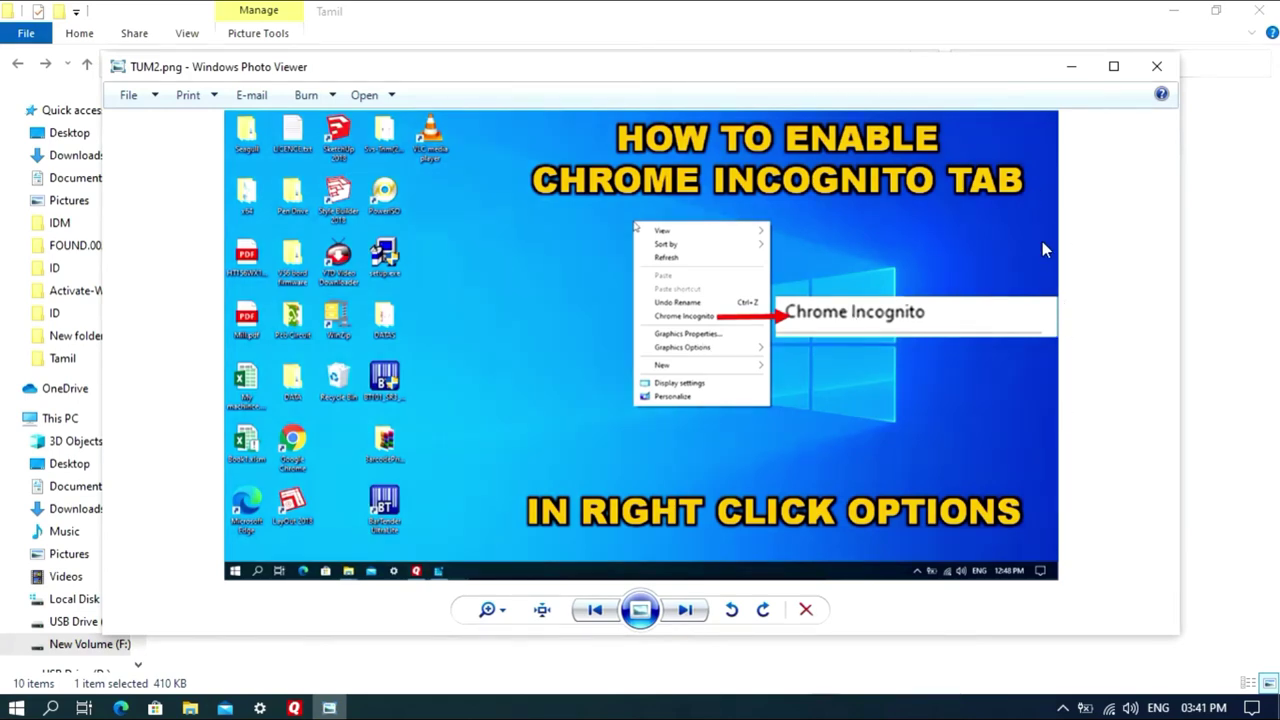
{"action": "left_click", "coordinate": [1157, 66]}
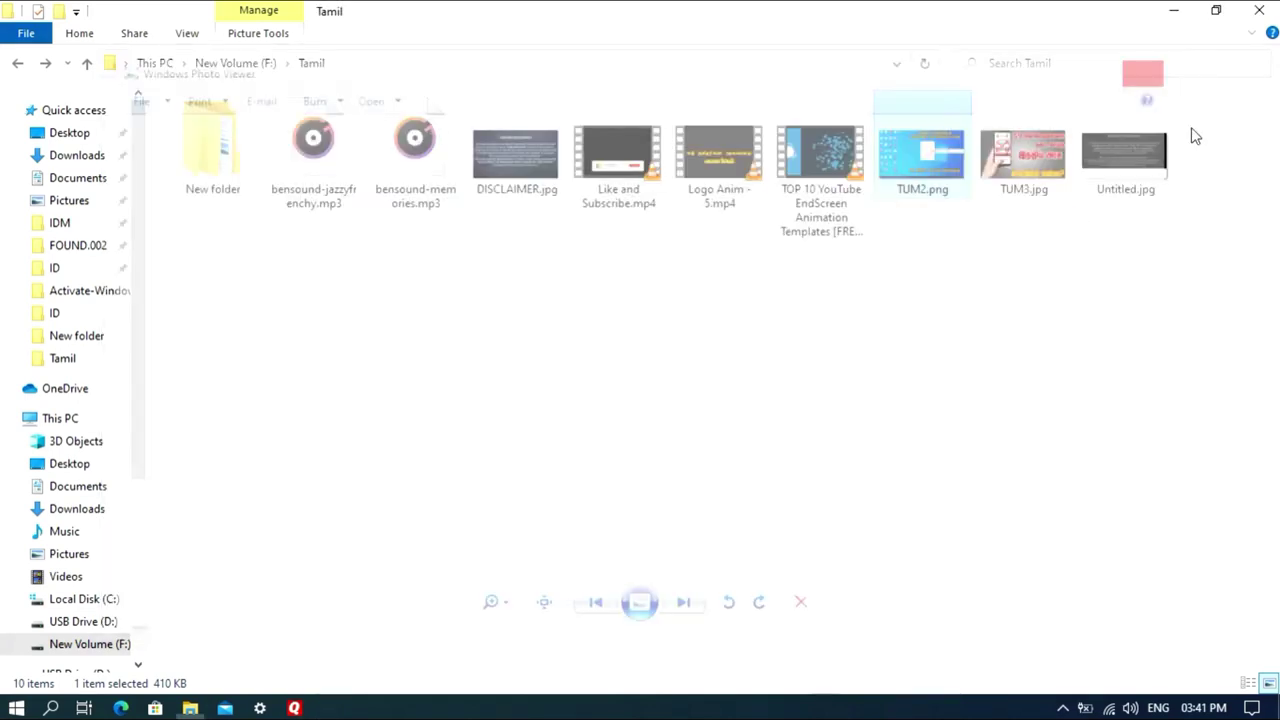